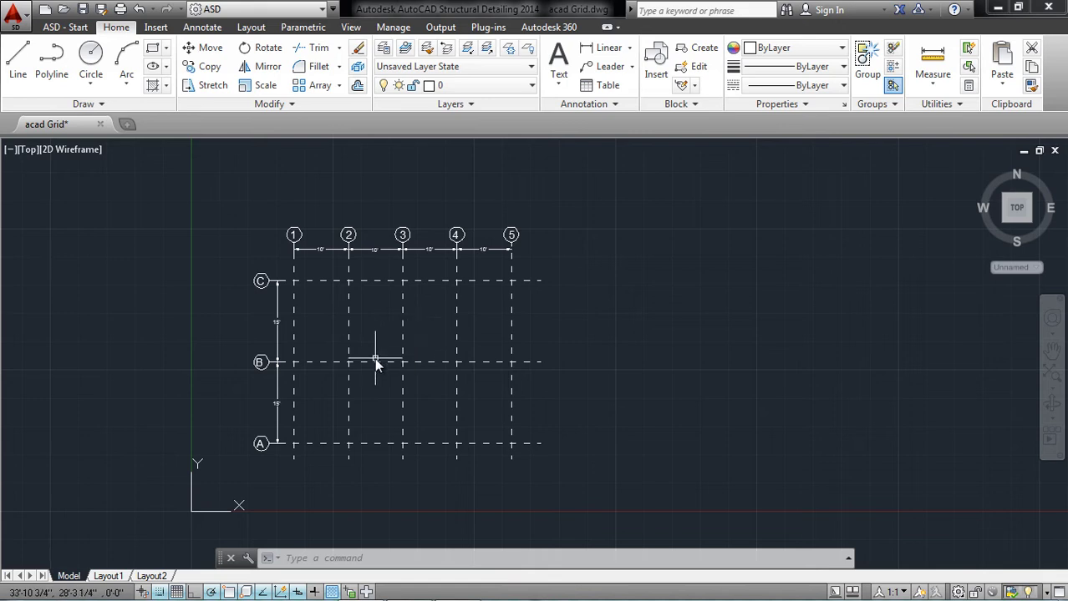
Step: Zoom around the AutoCAD grid to confirm the 10 ft and 15 ft spacings, then switch to ETABS
scroll(257, 448, "up", 2)
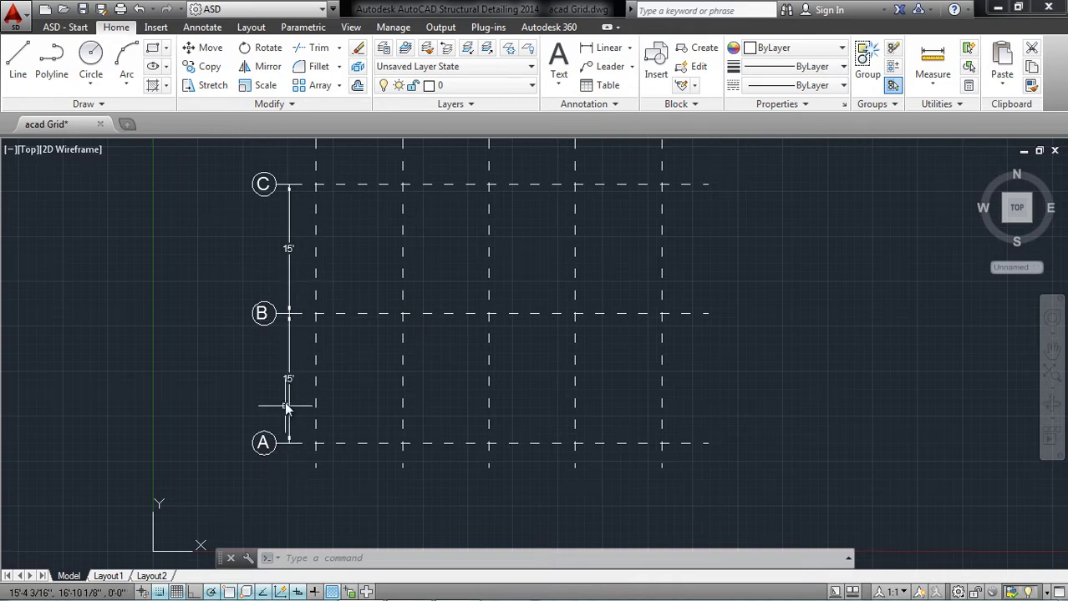
scroll(265, 443, "down", 2)
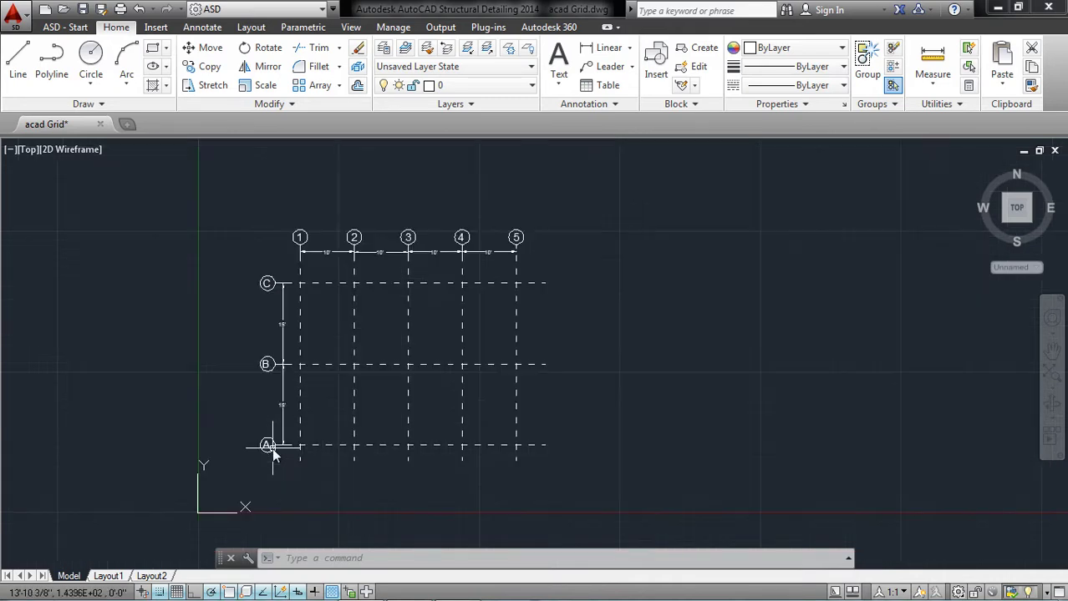
scroll(330, 216, "up", 2)
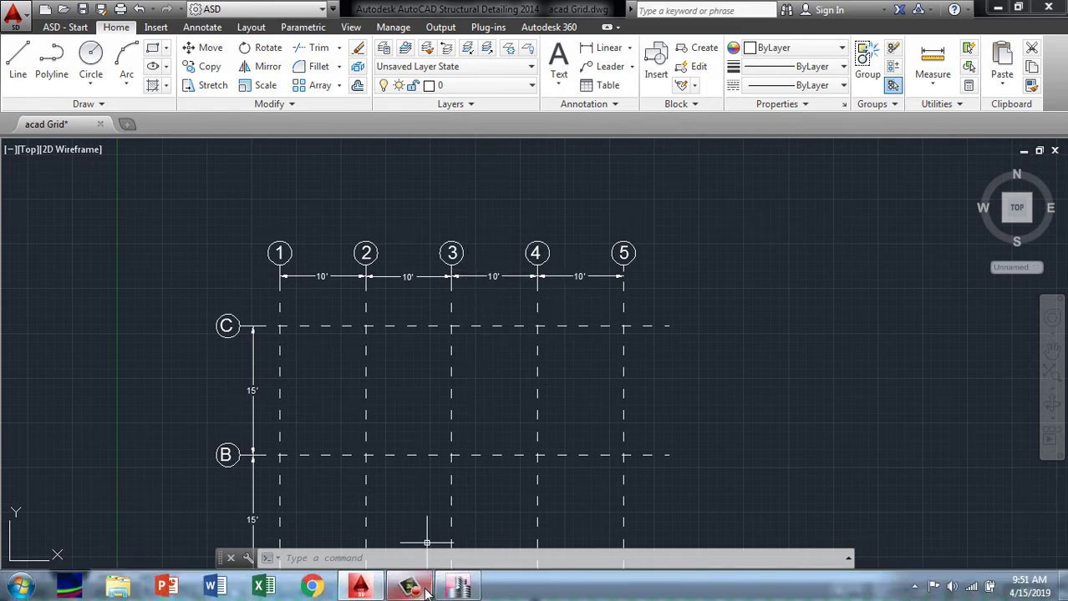
left_click(426, 591)
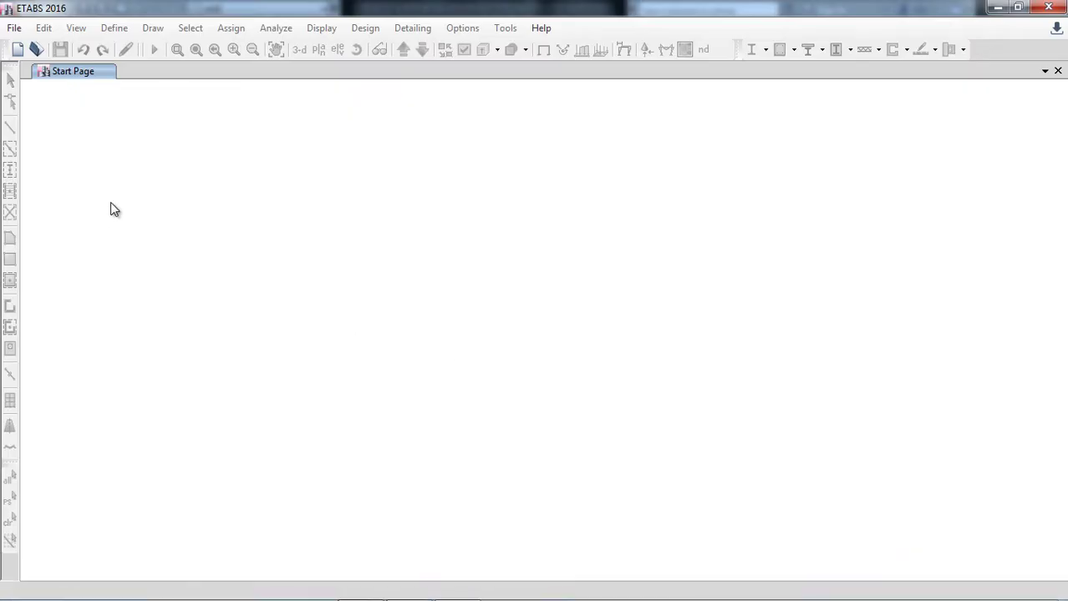
Step: Start a new model with built-in U.S. Customary settings, AISC 360-10 and ACI 318-14
left_click(15, 28)
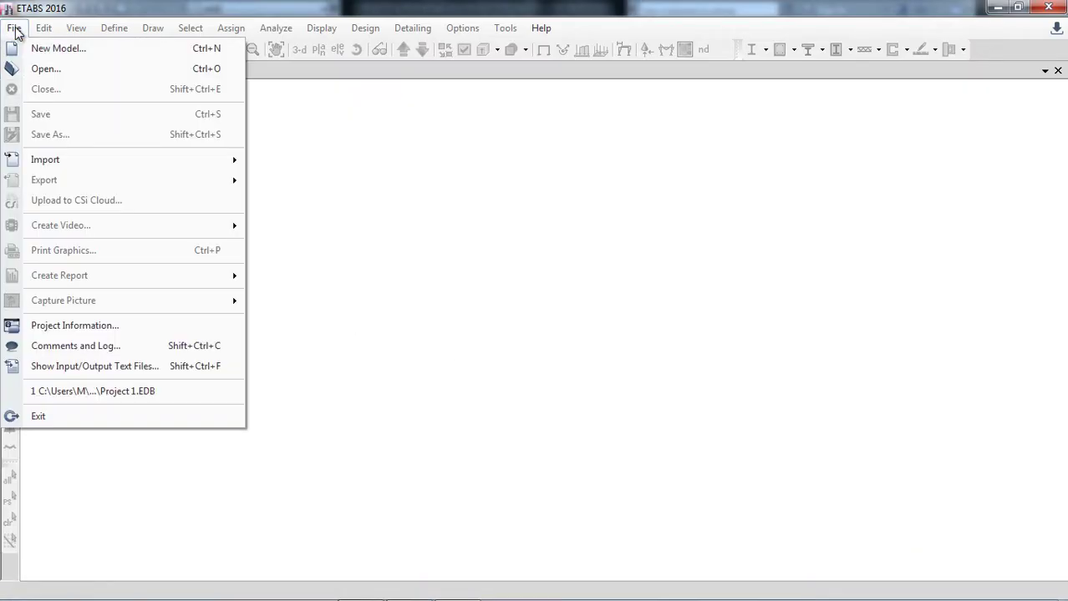
left_click(66, 52)
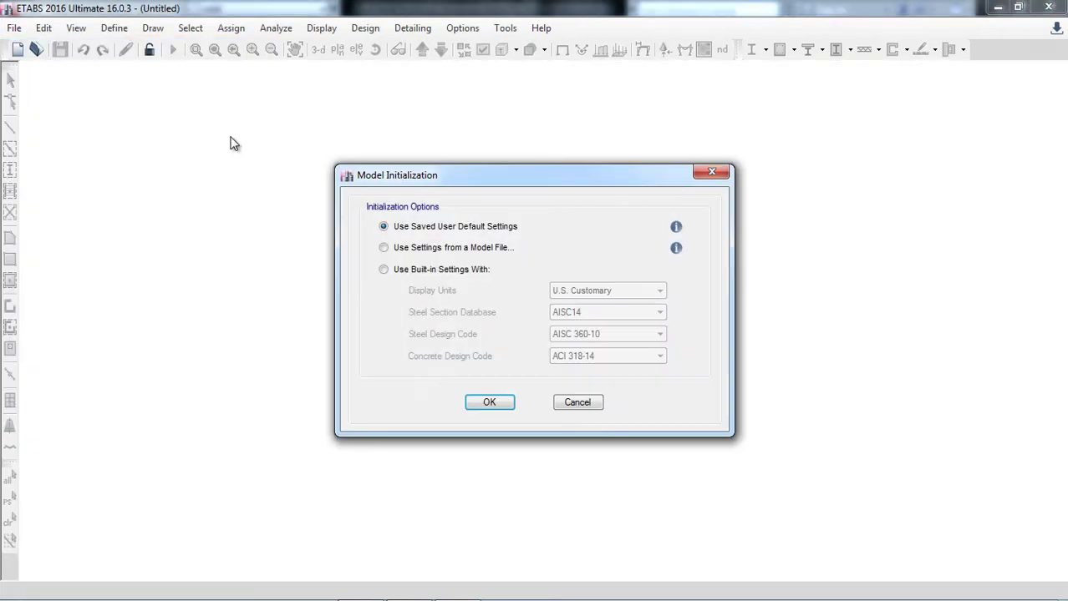
left_click(400, 270)
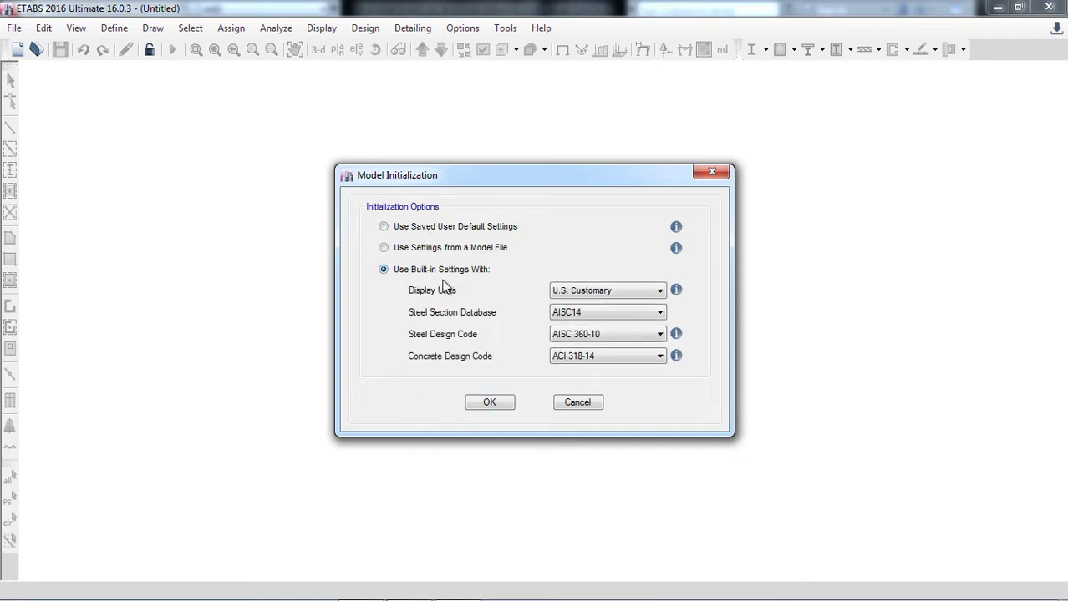
left_click(575, 294)
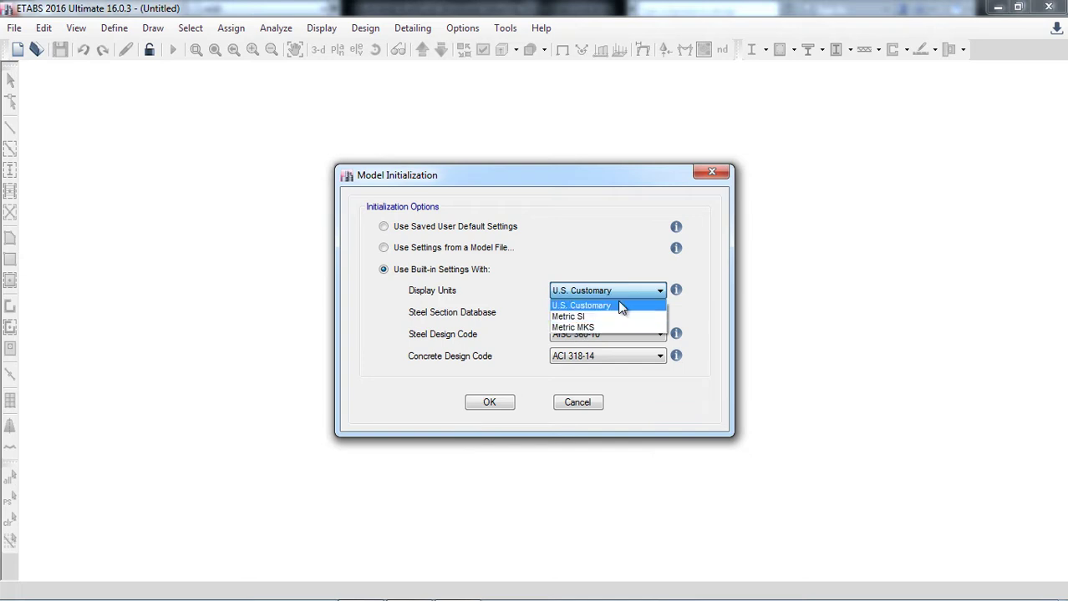
left_click(603, 309)
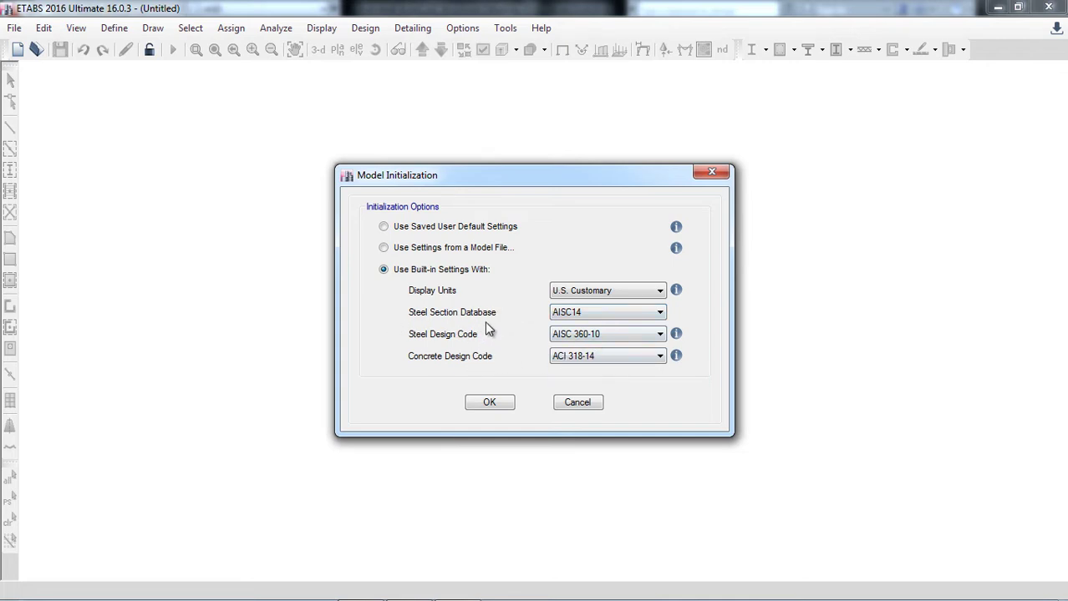
left_click(492, 403)
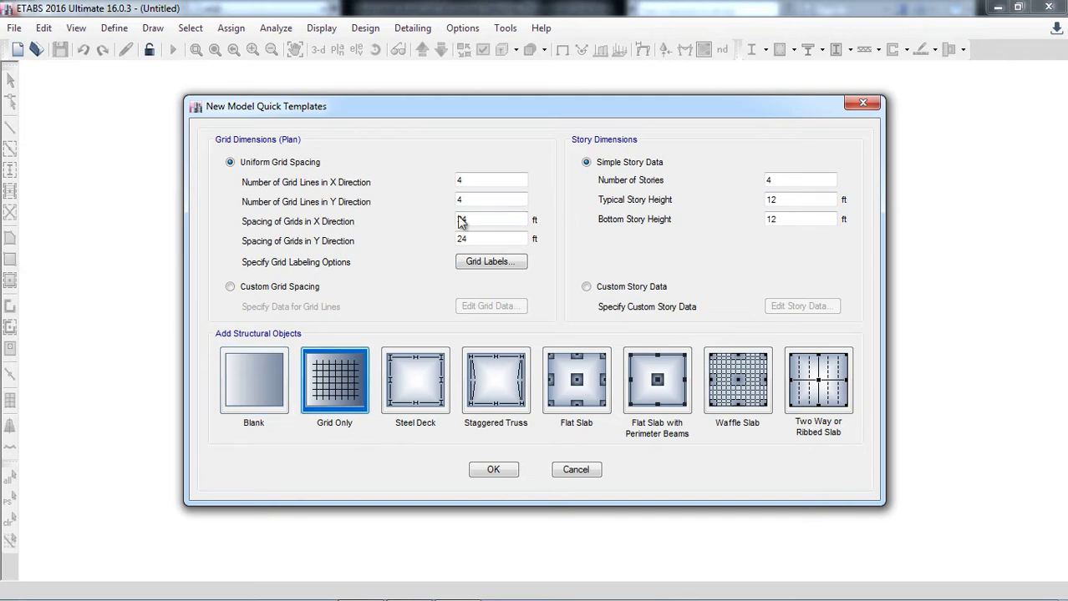
Step: Create the model from the Blank quick template with no objects
left_click(257, 380)
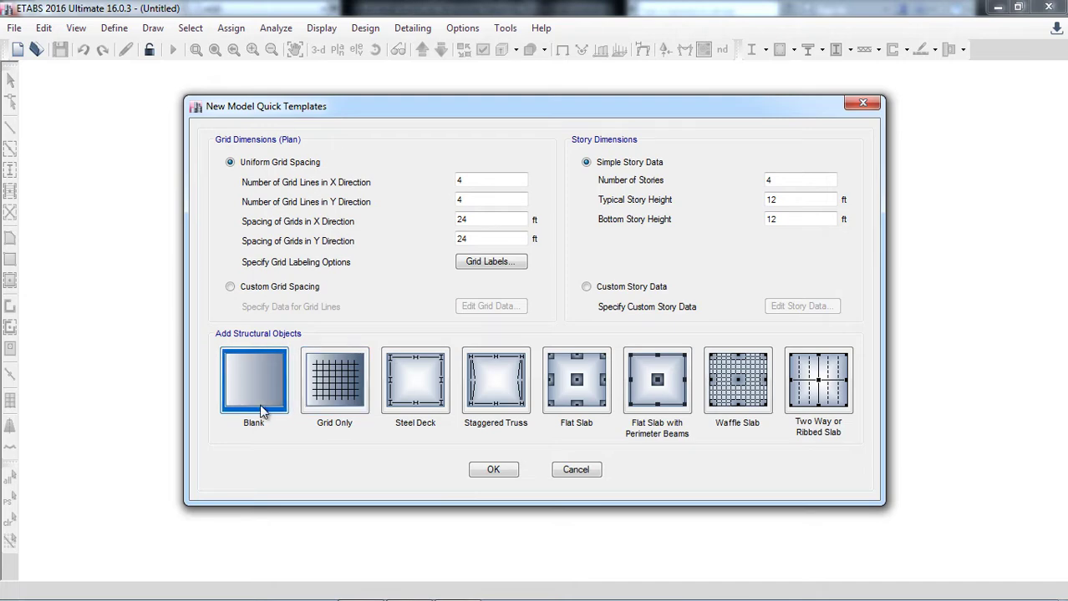
left_click(492, 472)
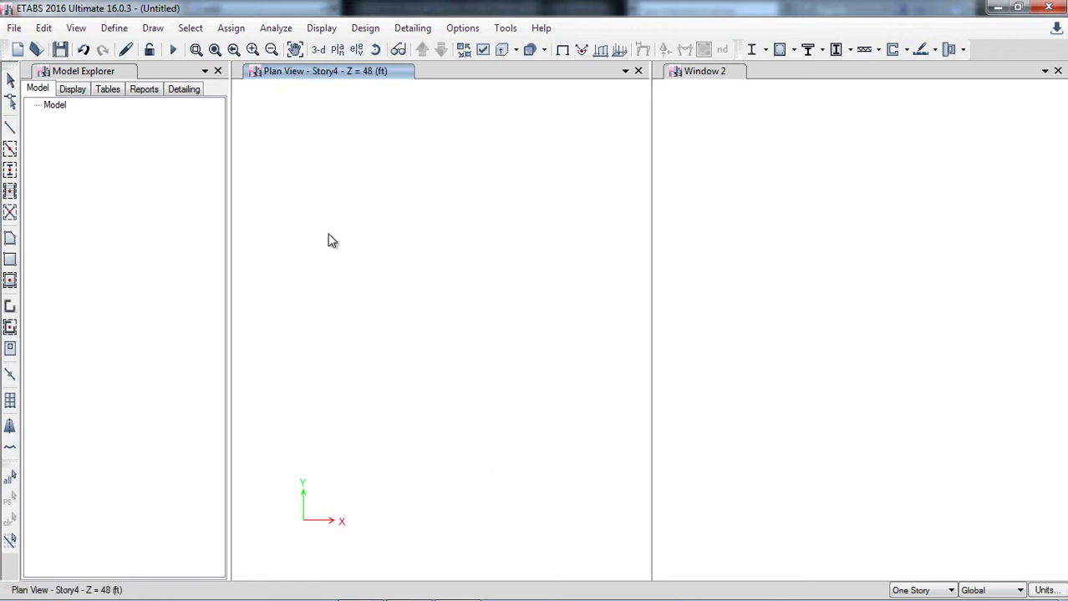
Step: Open grid system G1's data through Edit Stories and Grid Systems
left_click(44, 29)
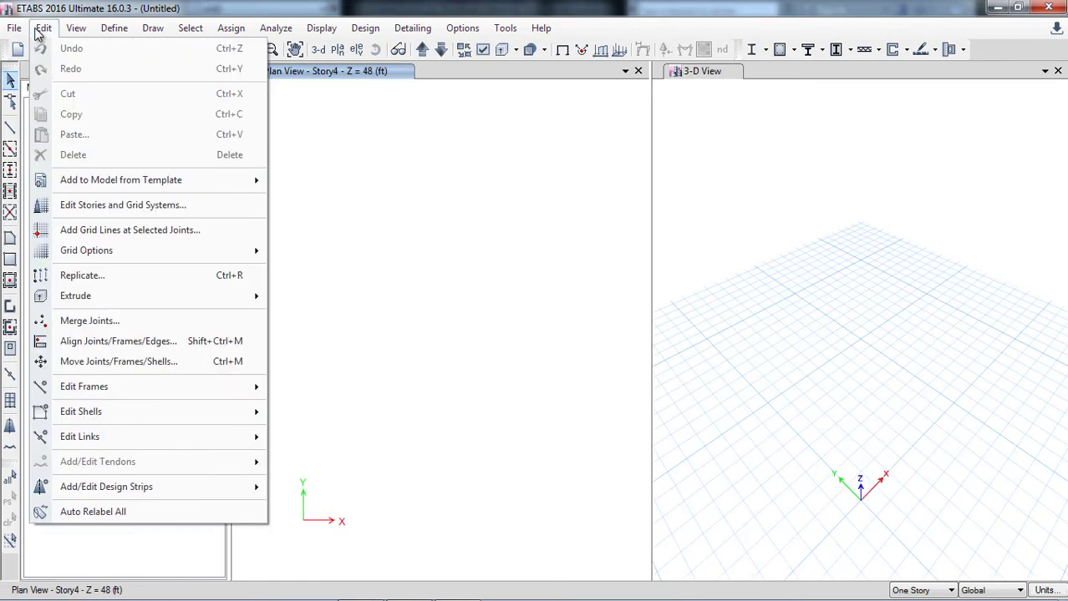
left_click(147, 209)
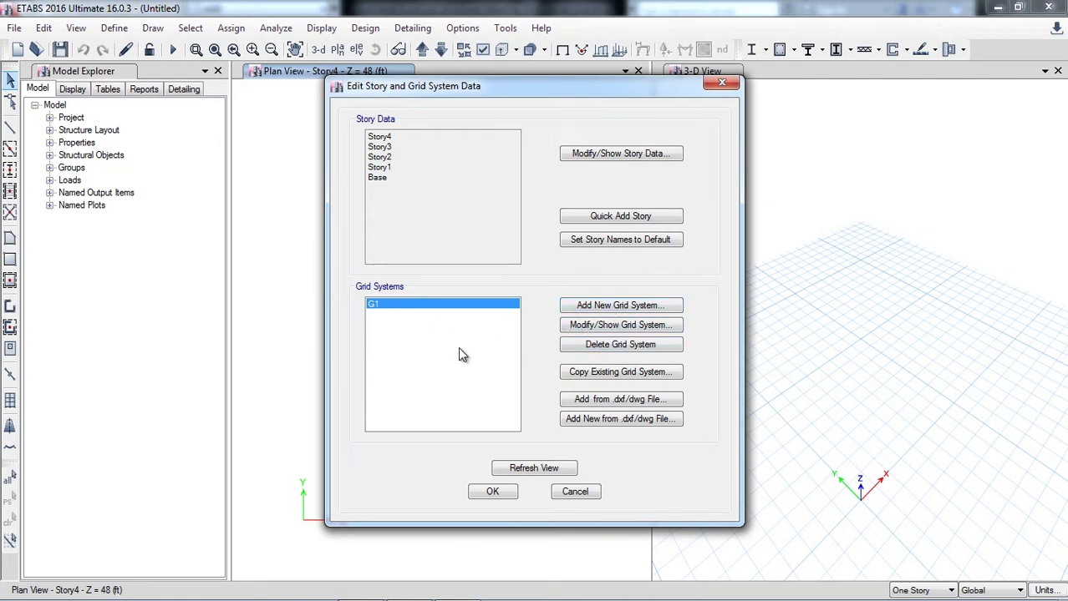
left_click(582, 325)
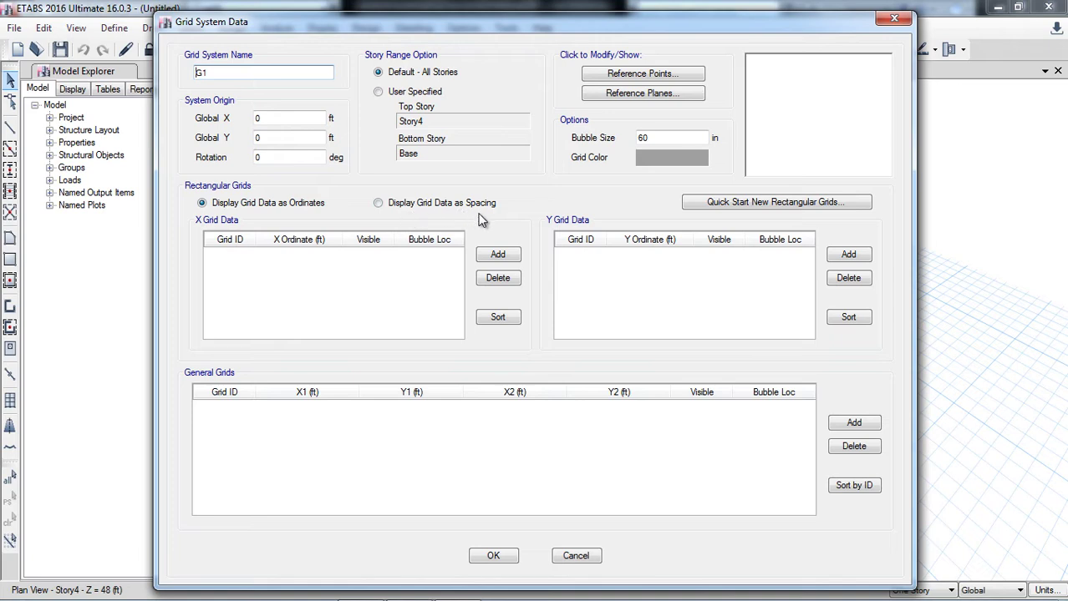
Step: Show grid data as spacings and add the first X grid line with ID 1
left_click(379, 203)
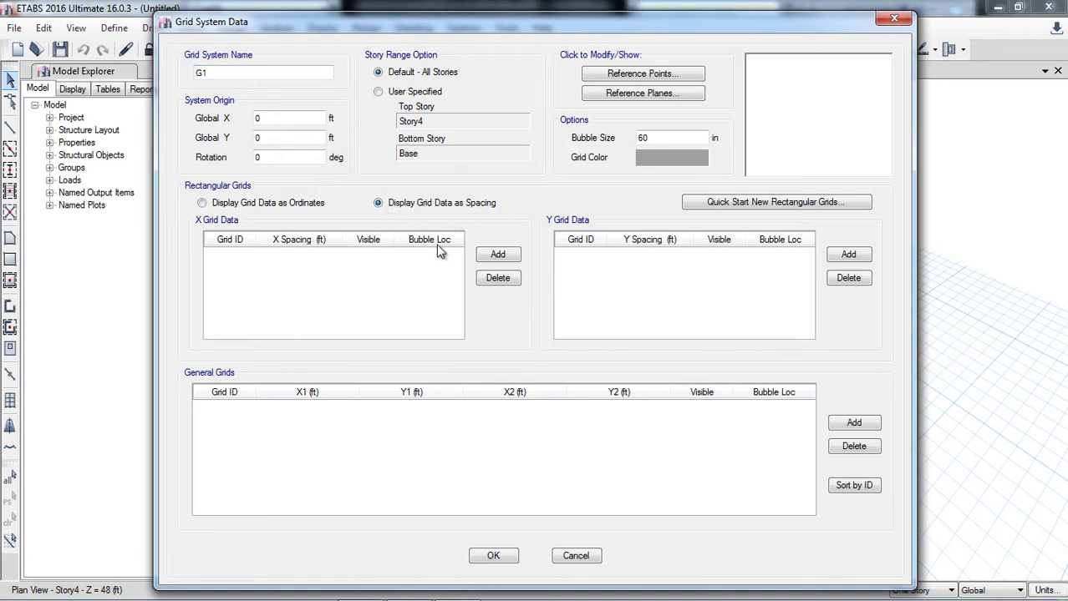
left_click(486, 257)
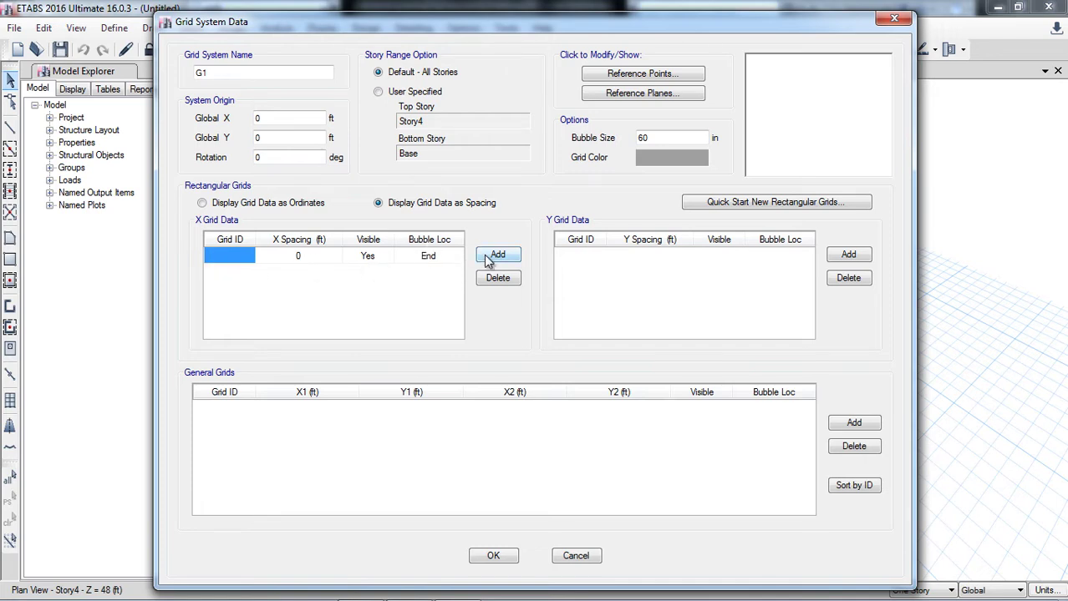
left_click(224, 256)
key("Caps_Lock")
type("A")
left_click(299, 261)
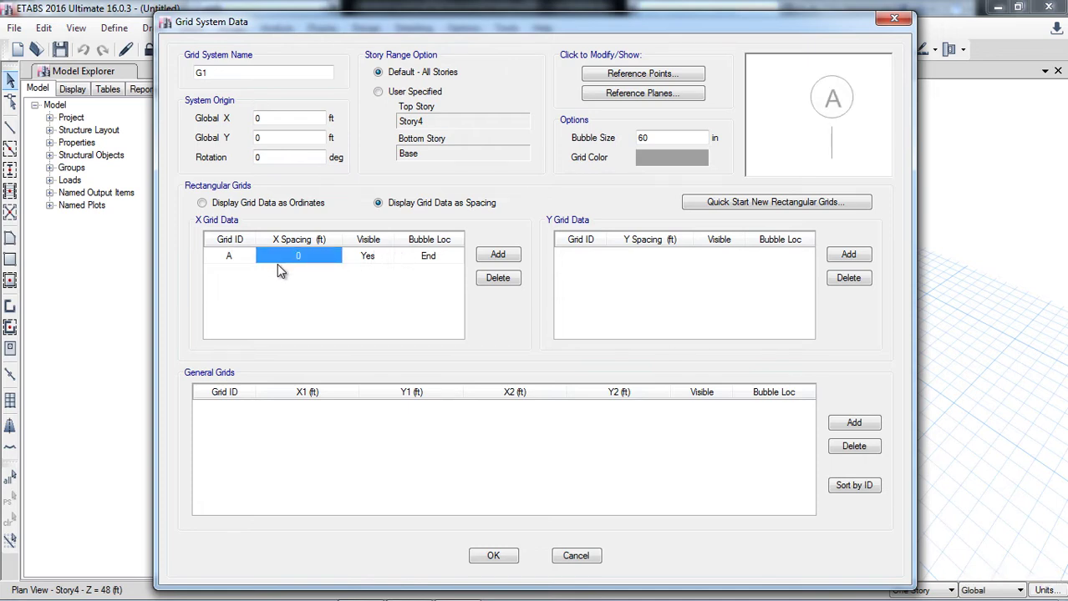
left_click(233, 256)
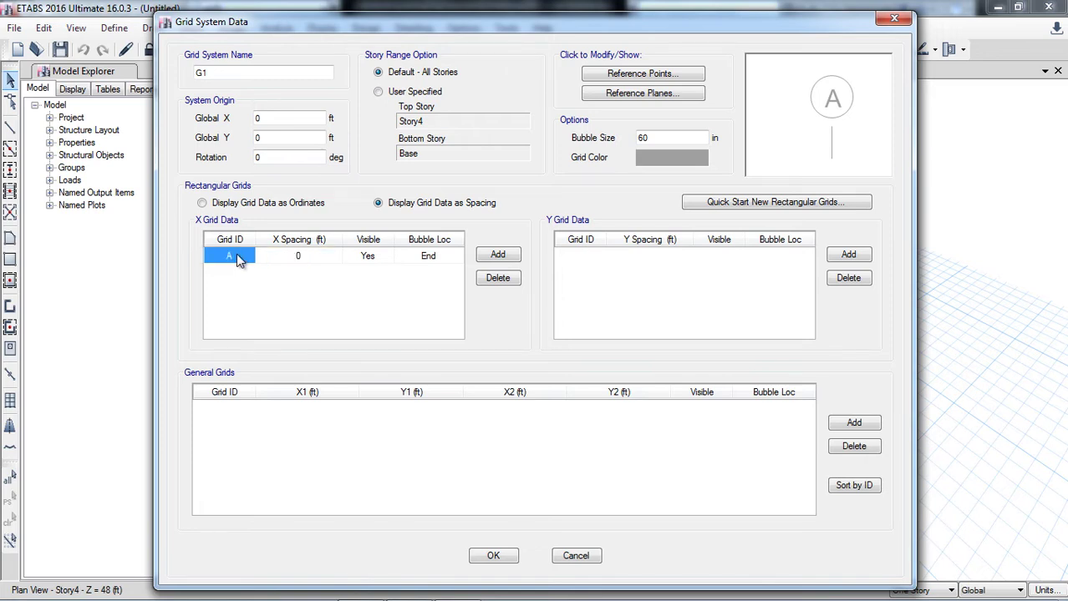
left_click(232, 256)
double_click(233, 255)
left_click(312, 259)
Step: Add X grid lines 2–4 and set 10 ft spacing for lines 1, 2 and 3
left_click(496, 254)
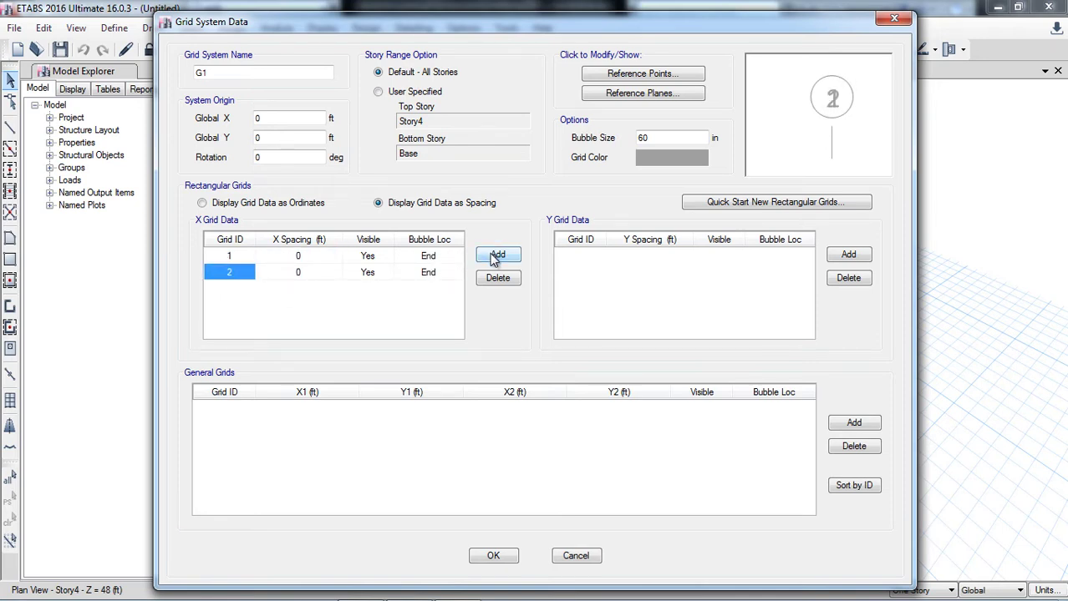
left_click(497, 254)
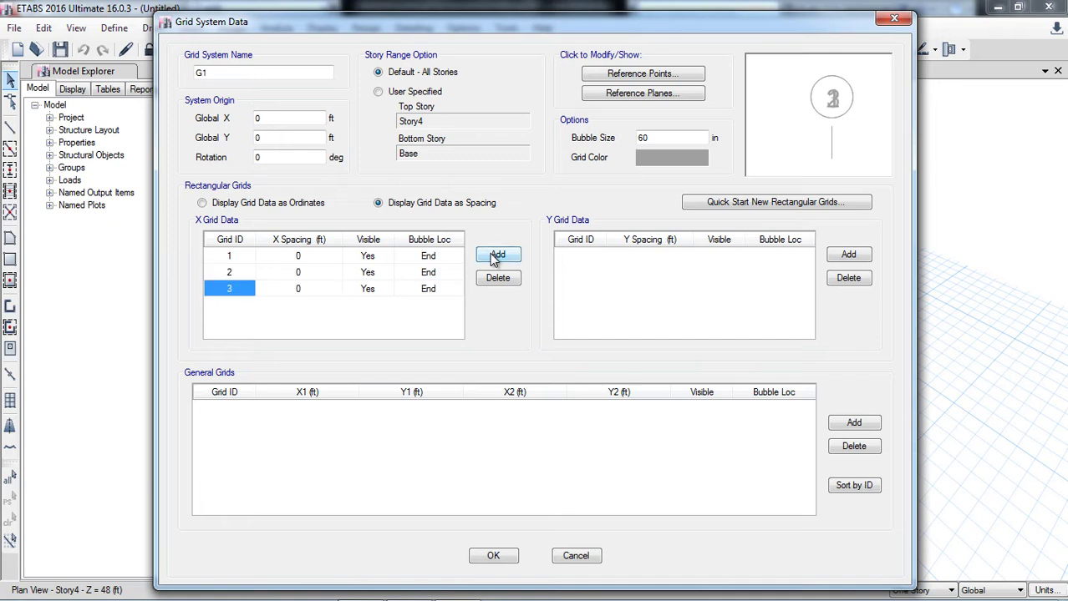
left_click(496, 255)
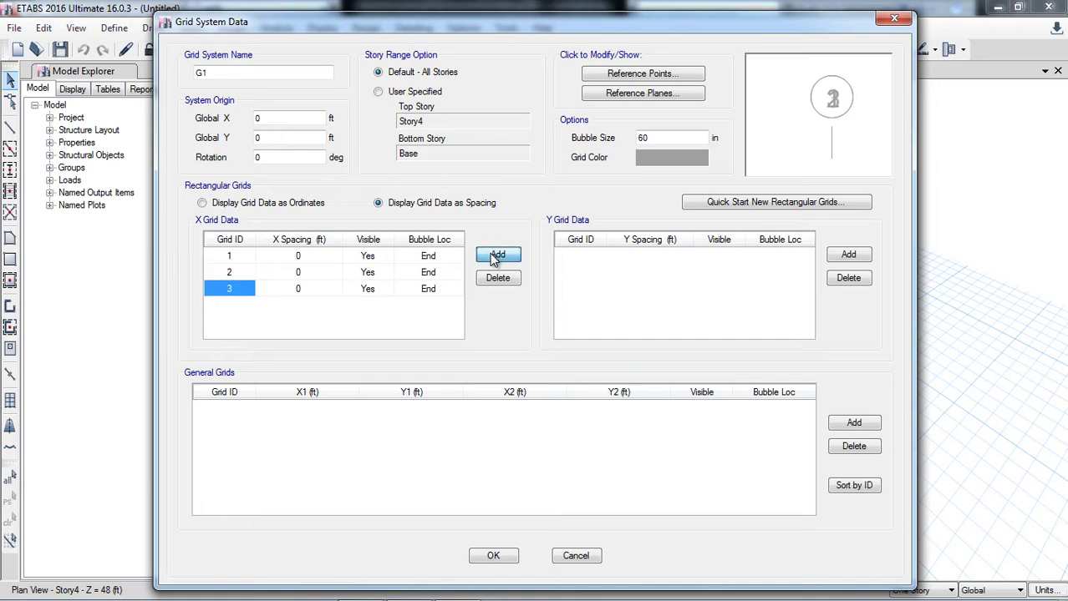
left_click(300, 255)
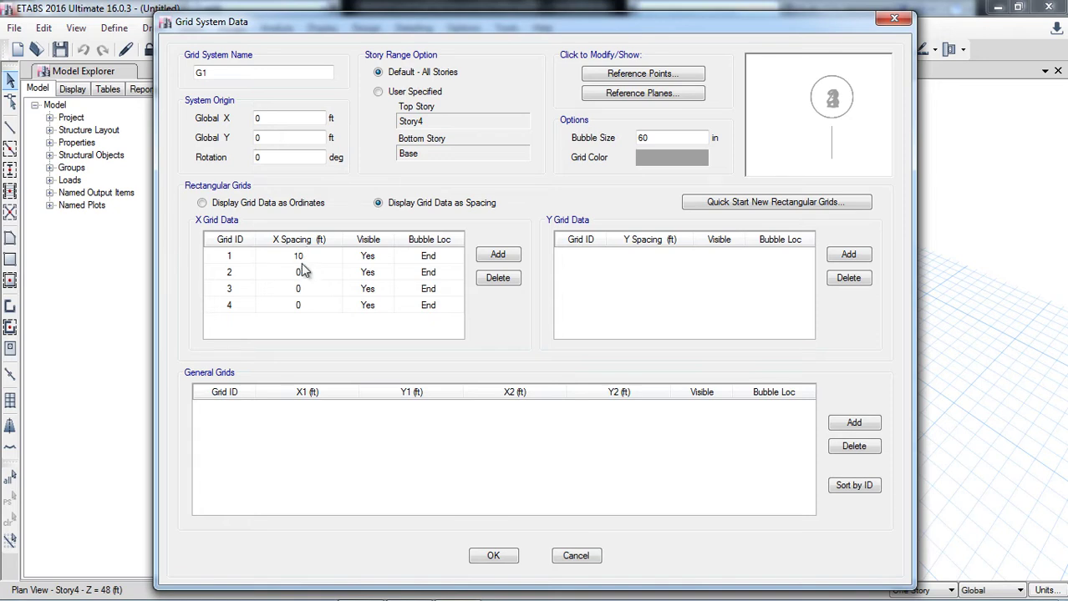
left_click(295, 272)
left_click(294, 271)
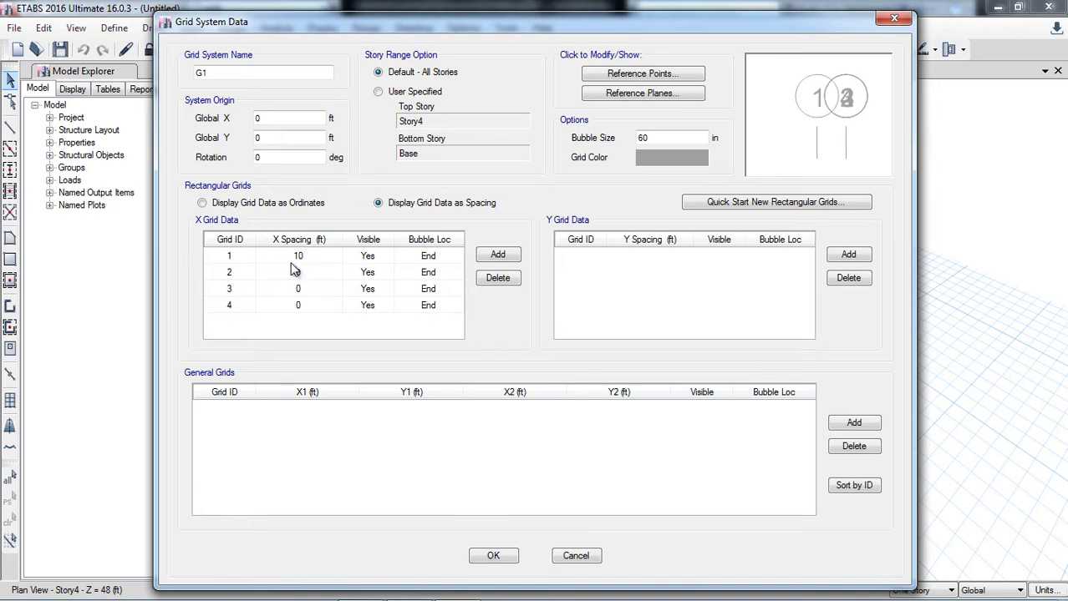
left_click(297, 303)
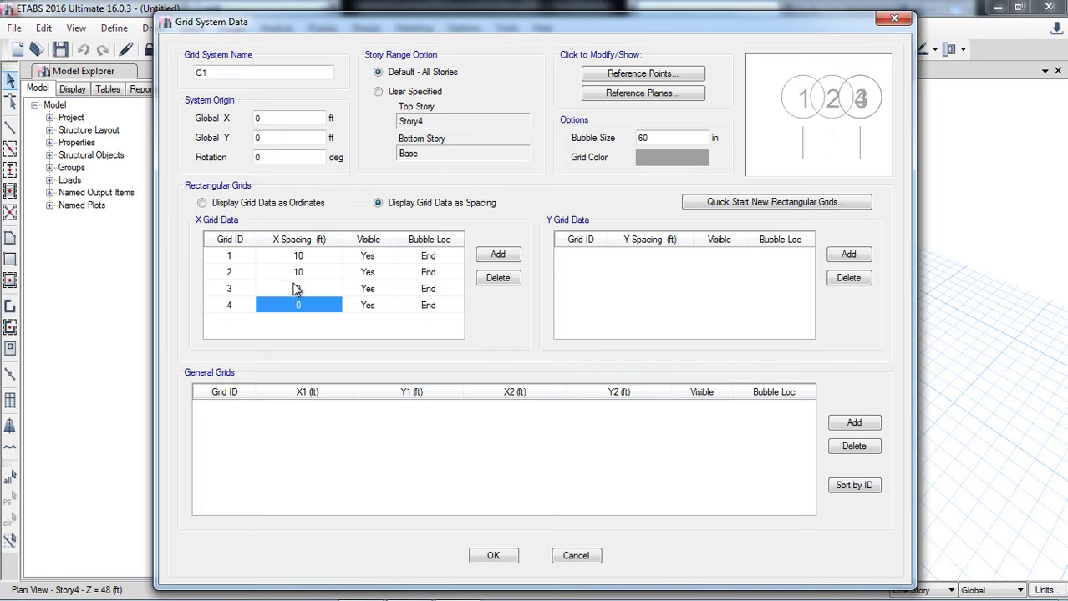
left_click(296, 289)
left_click(295, 288)
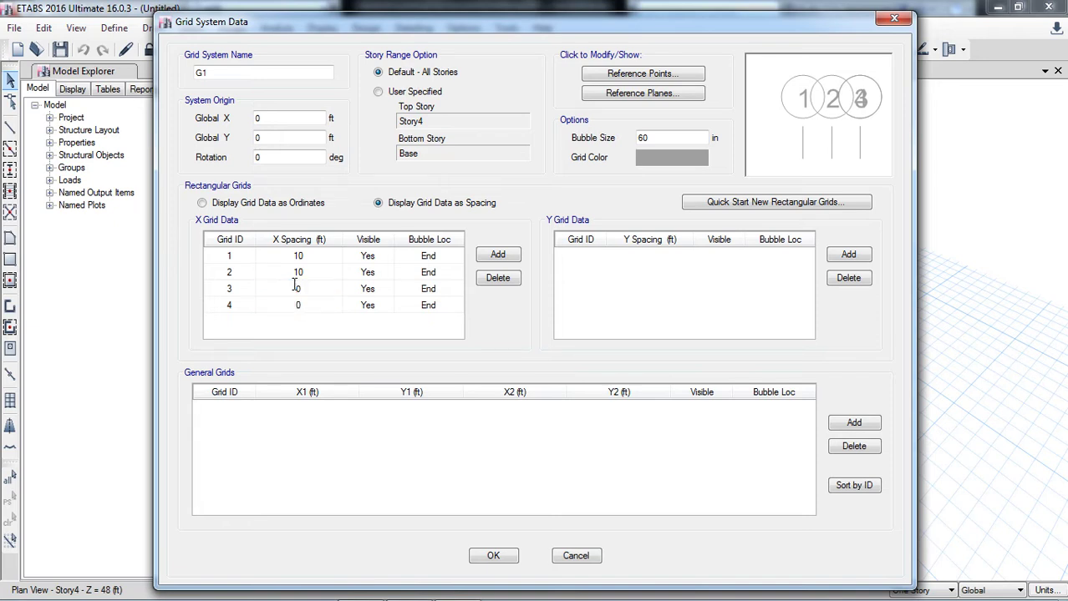
type("10")
left_click(309, 305)
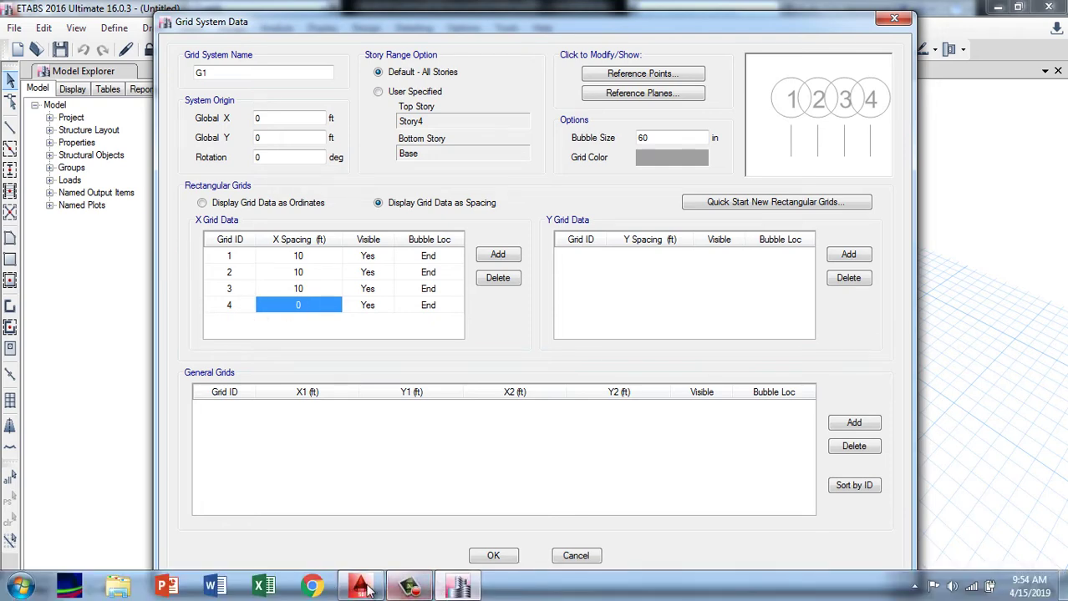
Step: After checking the AutoCAD reference, add a fifth X grid line and give line 4 10 ft spacing
left_click(358, 589)
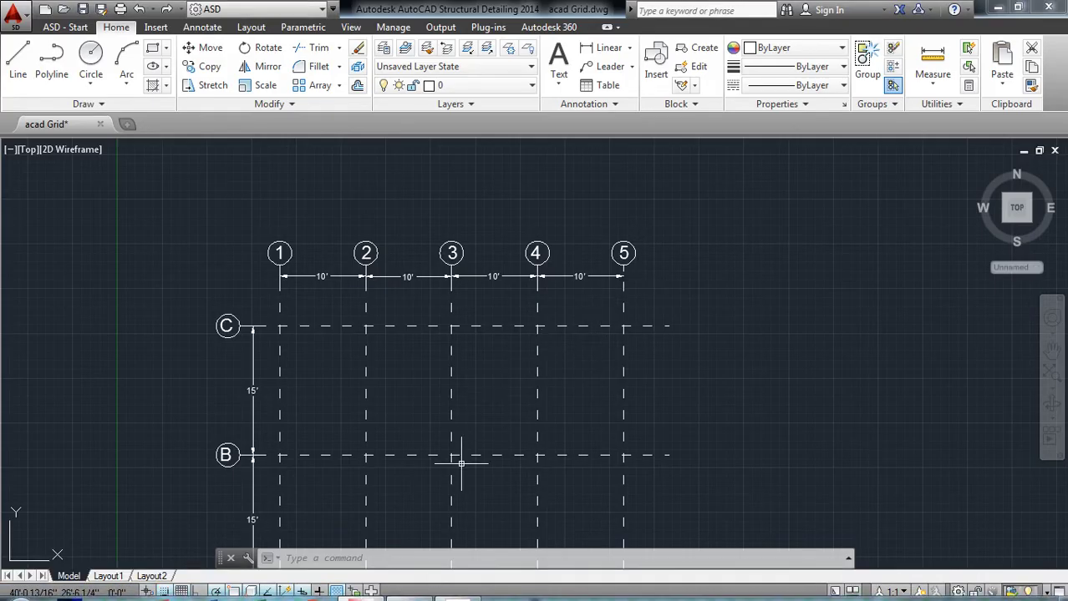
left_click(409, 589)
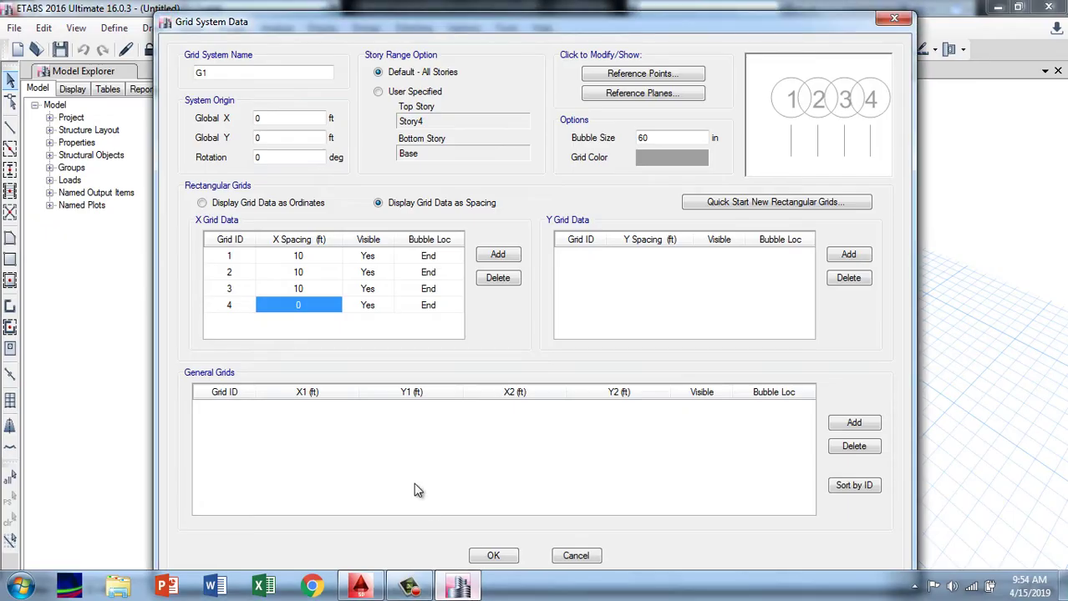
left_click(495, 255)
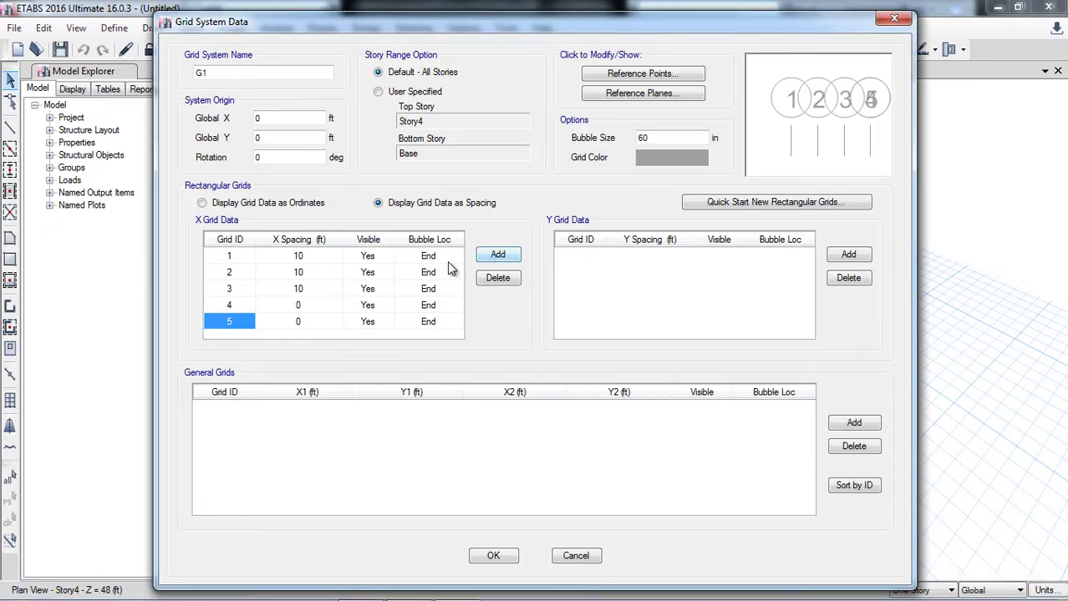
double_click(313, 303)
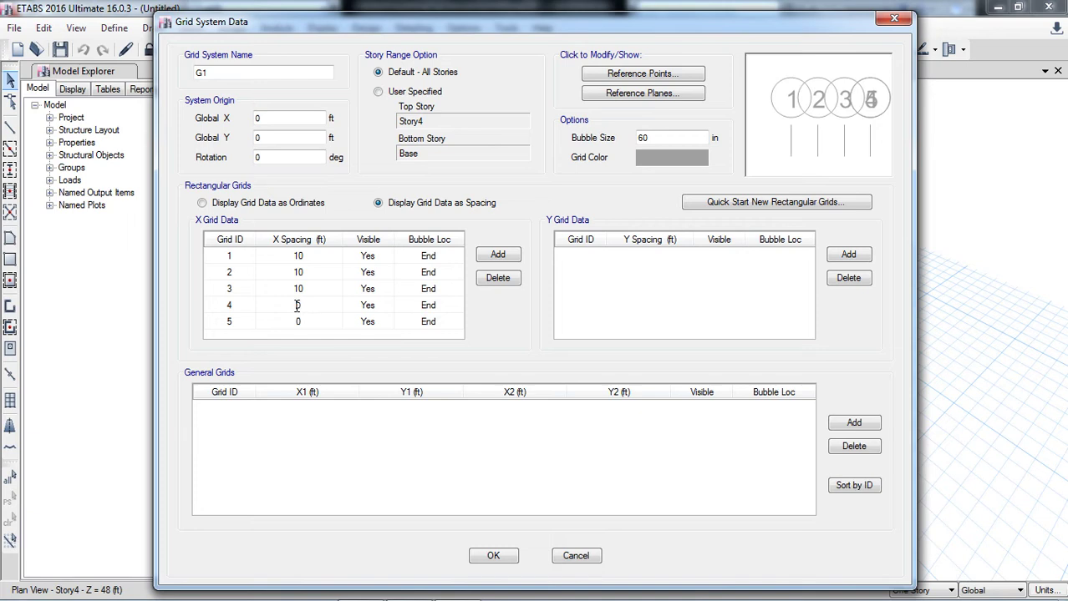
left_click(318, 324)
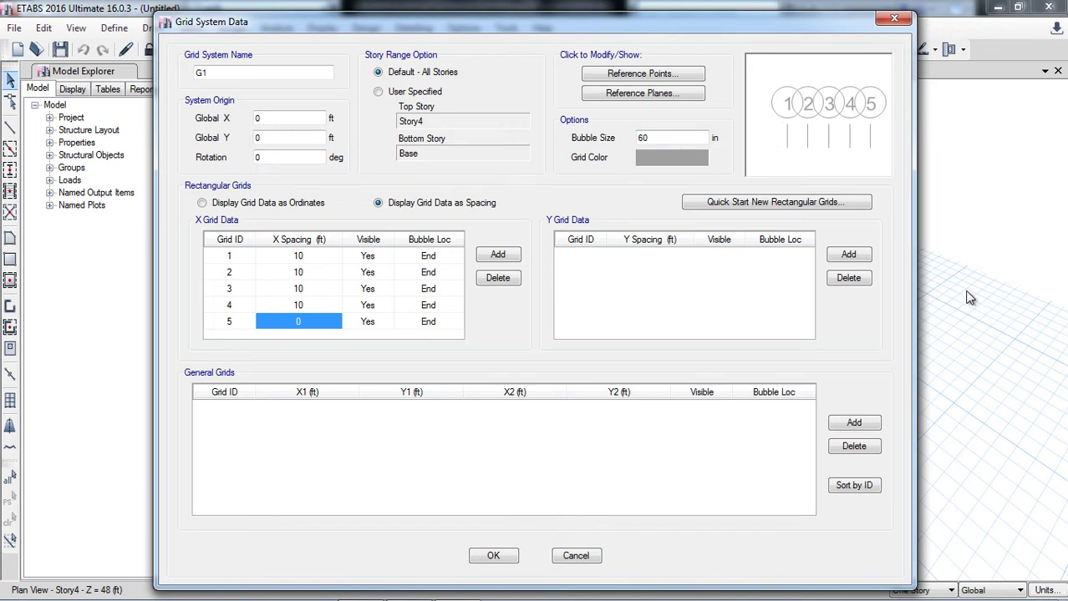
Step: Confirm grid line 1 is visible and keep its bubble at the End position
left_click(374, 258)
left_click(378, 259)
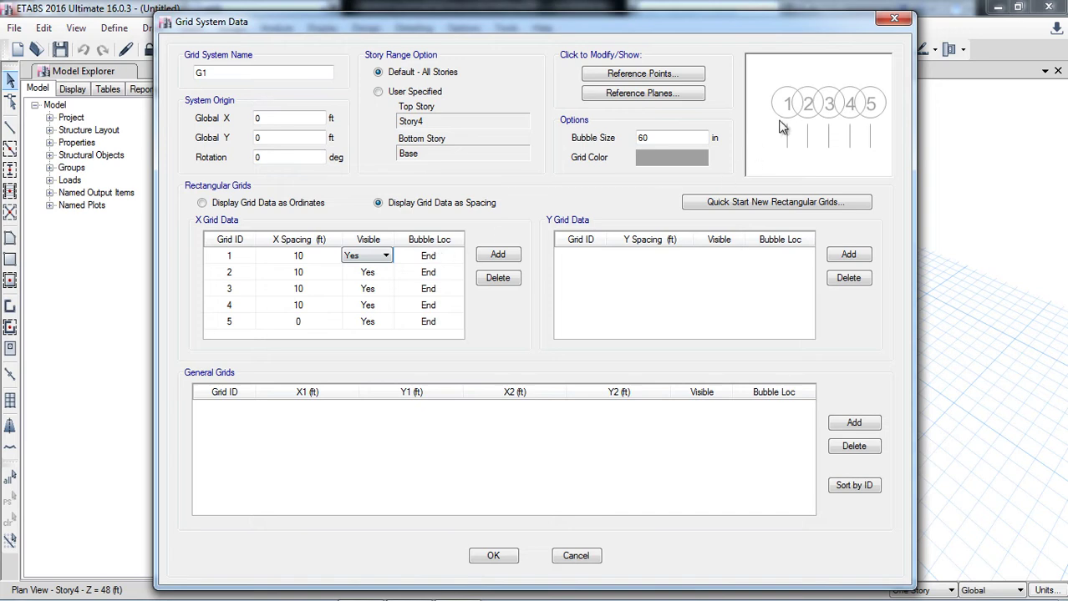
left_click(433, 260)
left_click(434, 264)
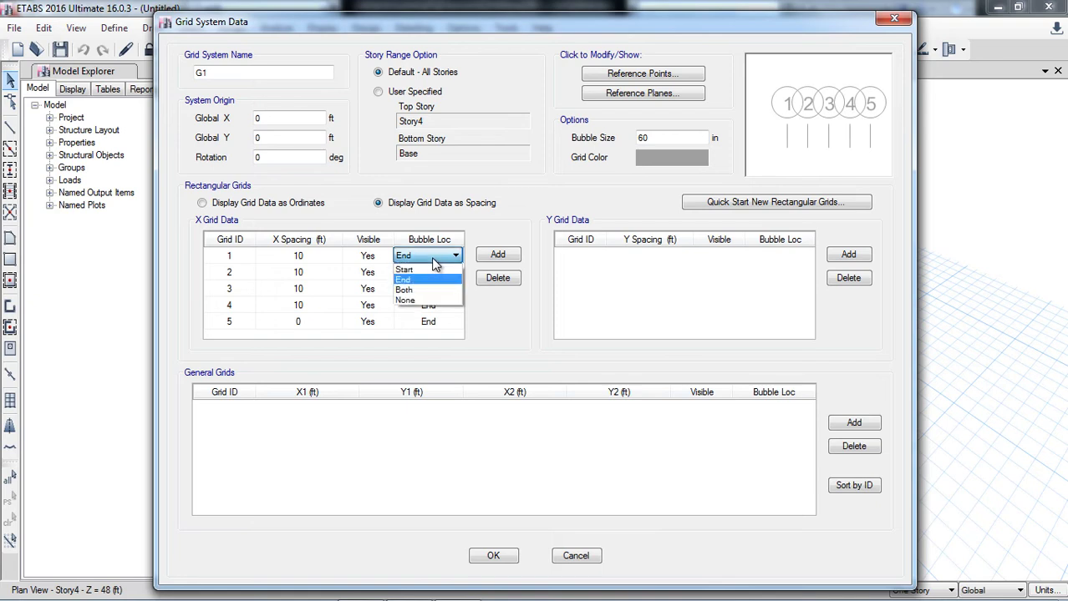
left_click(434, 264)
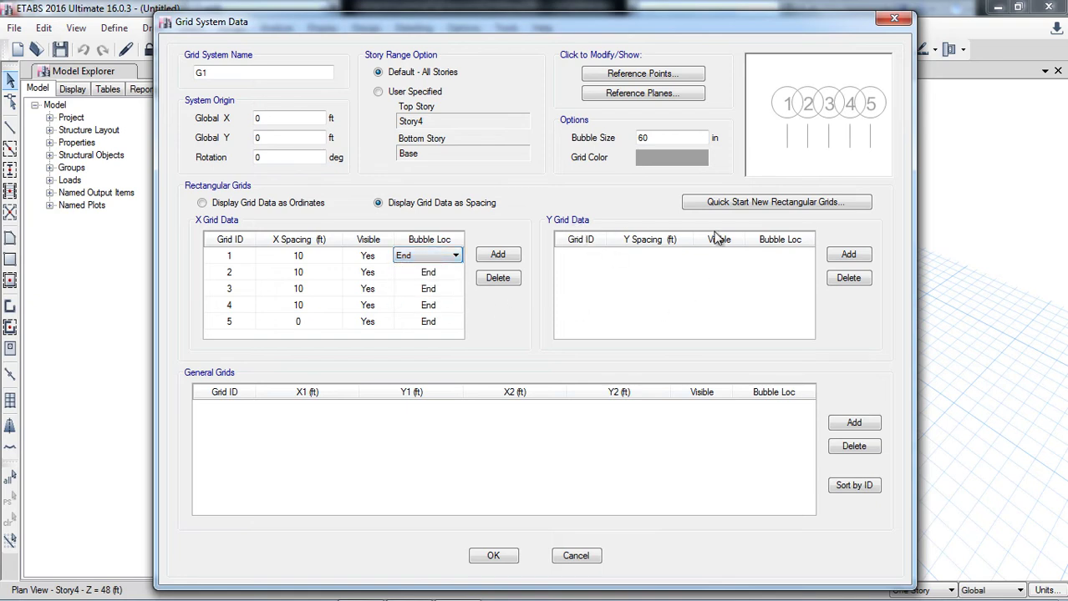
Step: Add three Y grid lines and label them A, B and C
left_click(839, 259)
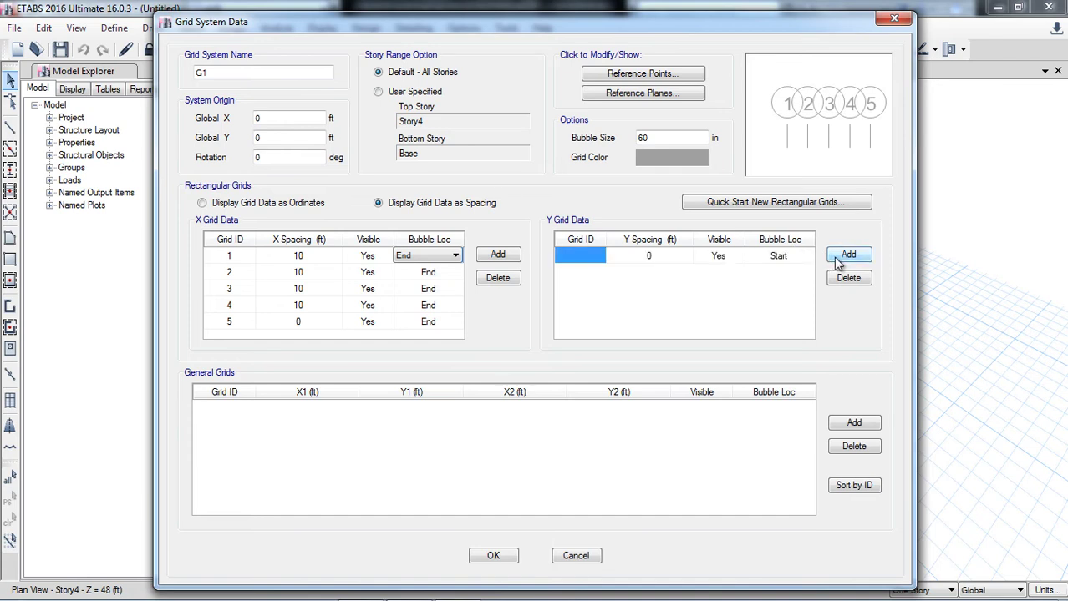
left_click(839, 259)
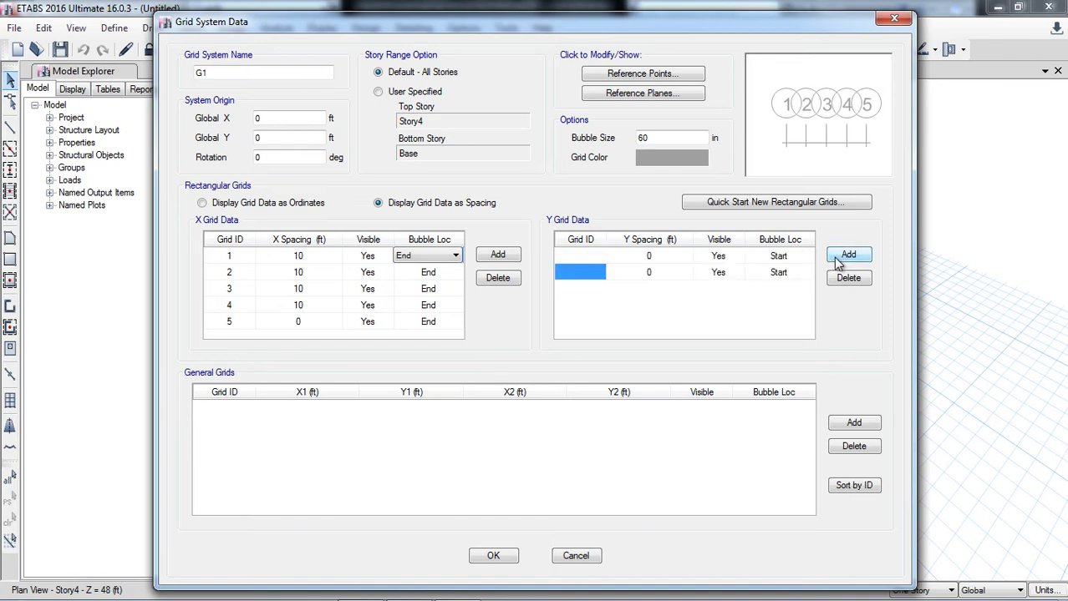
left_click(839, 259)
left_click(595, 256)
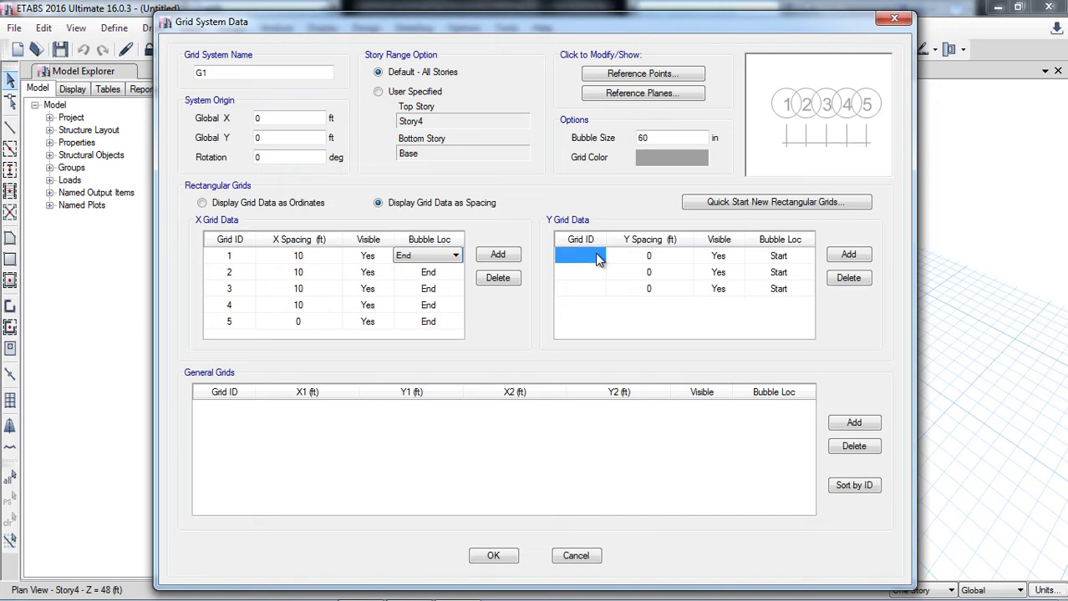
left_click(596, 255)
left_click(591, 274)
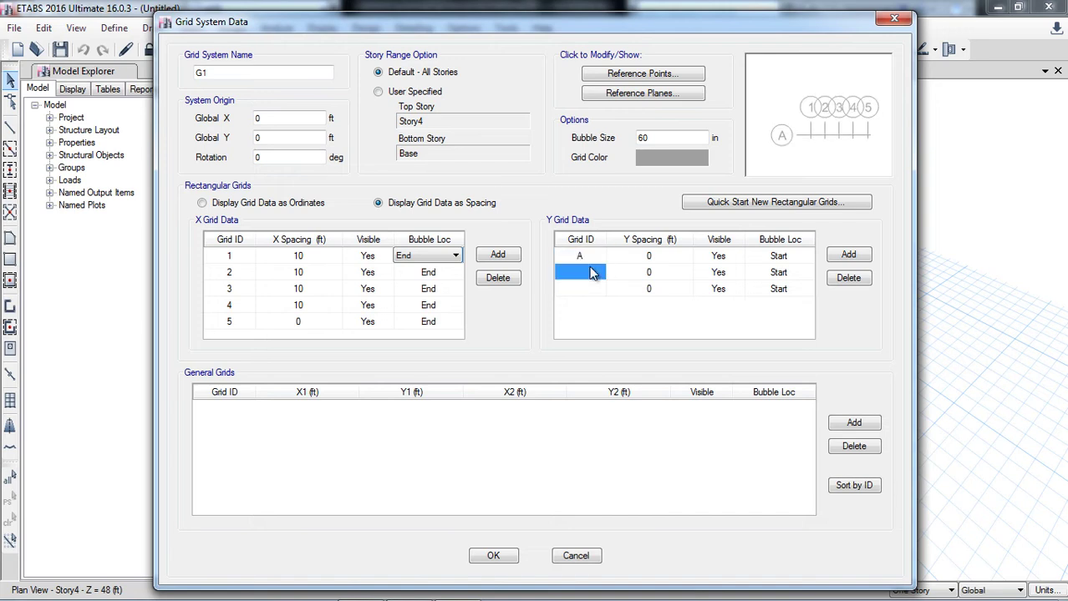
type("C")
key("BackSpace")
type("B")
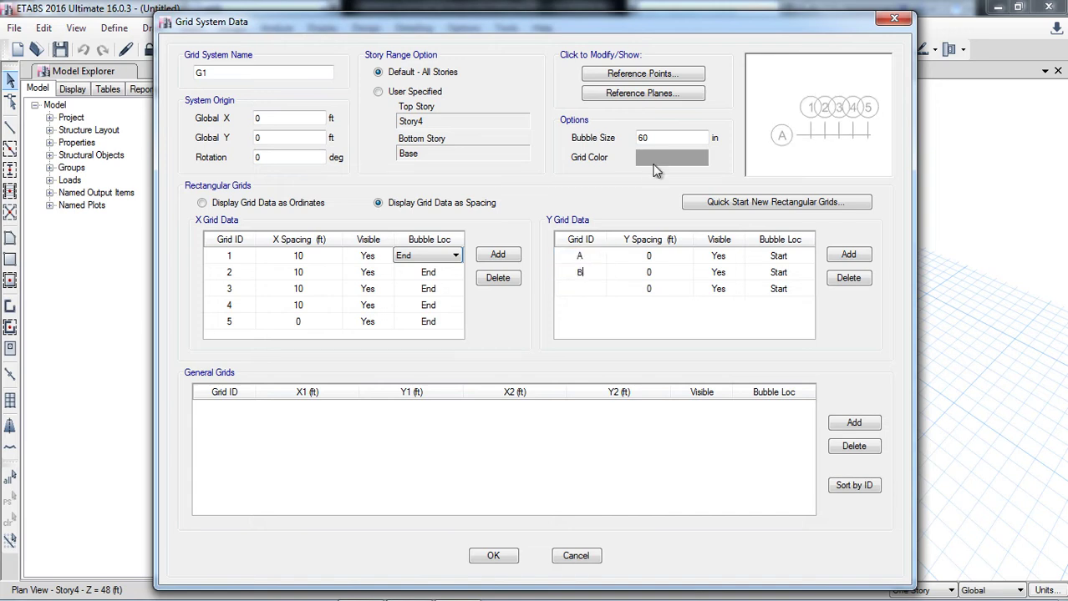
left_click(582, 290)
type("C")
Step: Set 15 ft Y spacing for grid lines A and B
left_click(656, 257)
type("15")
left_click(663, 276)
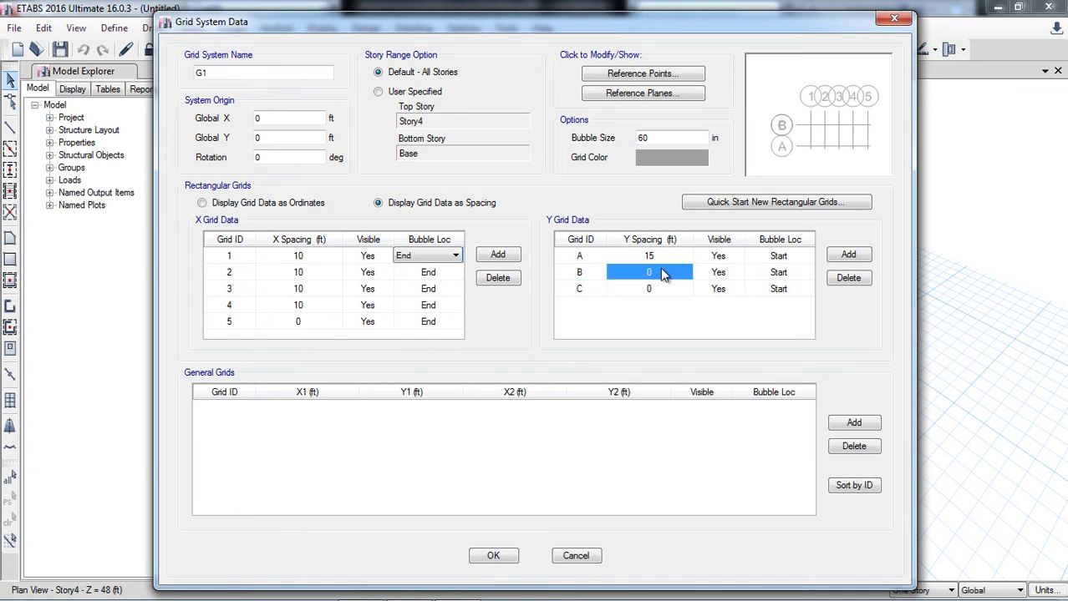
left_click(661, 271)
double_click(646, 272)
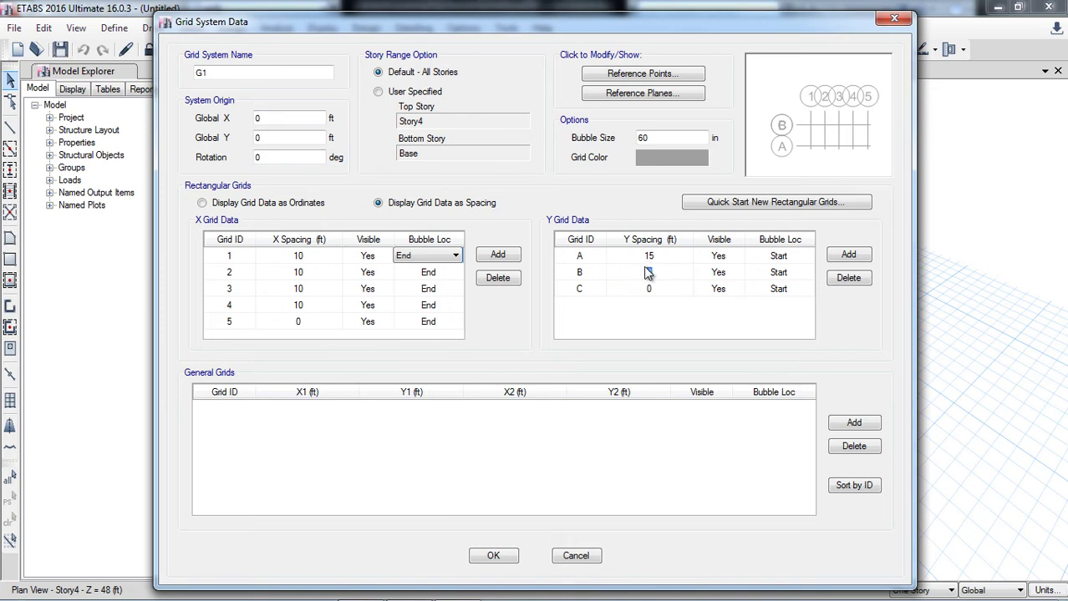
left_click(656, 289)
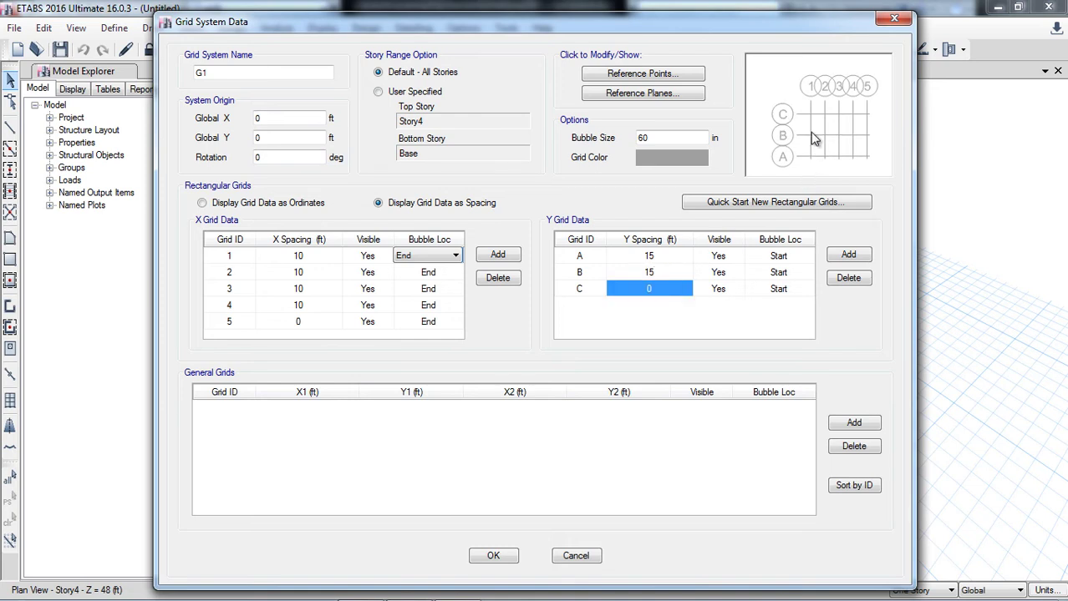
mouse_move(376, 597)
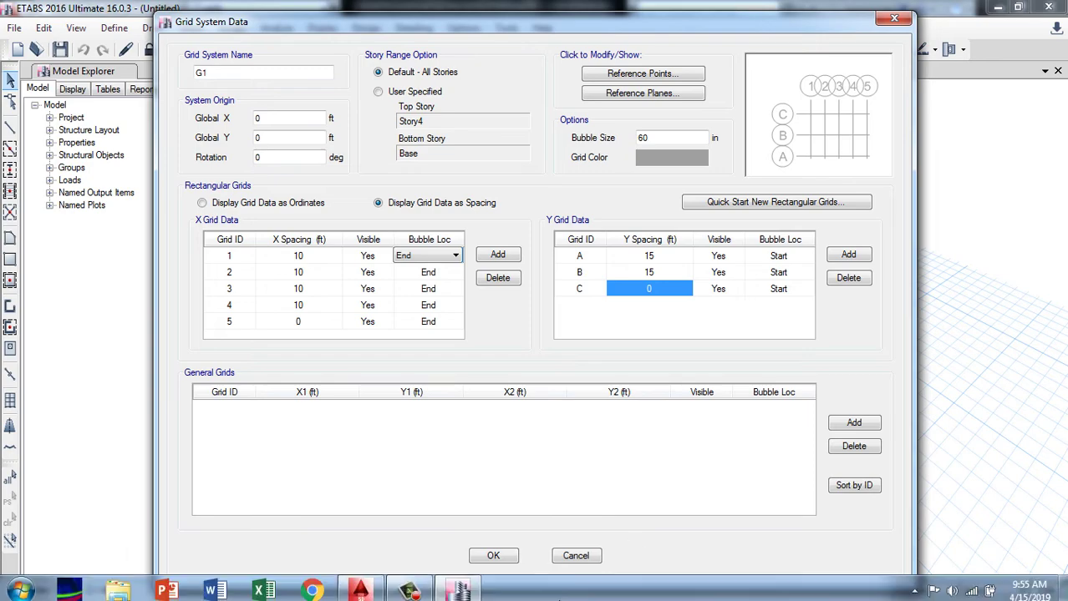
left_click(358, 589)
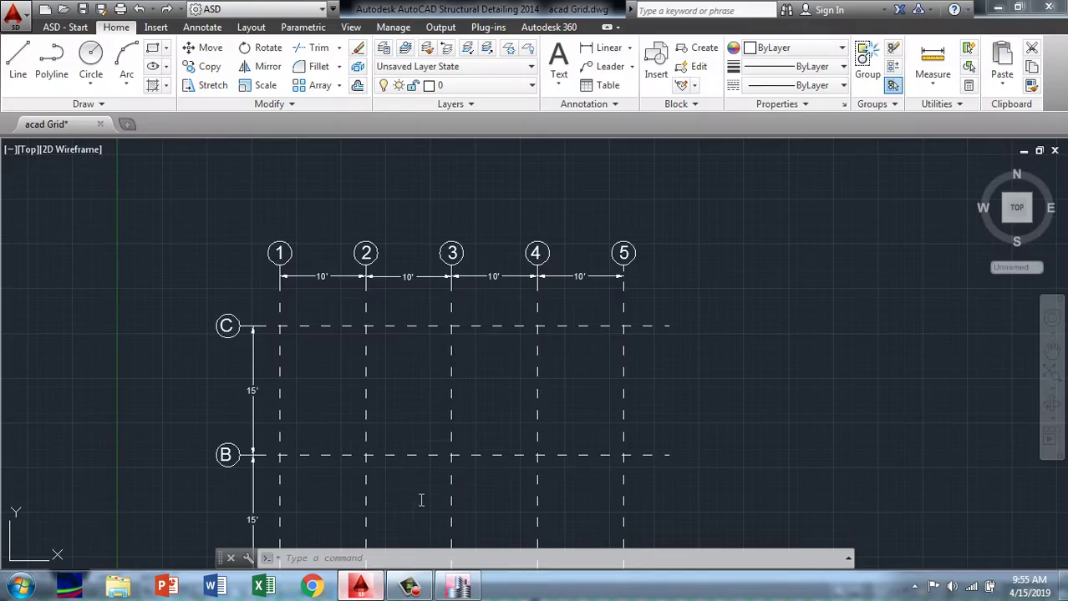
scroll(455, 248, "down", 2)
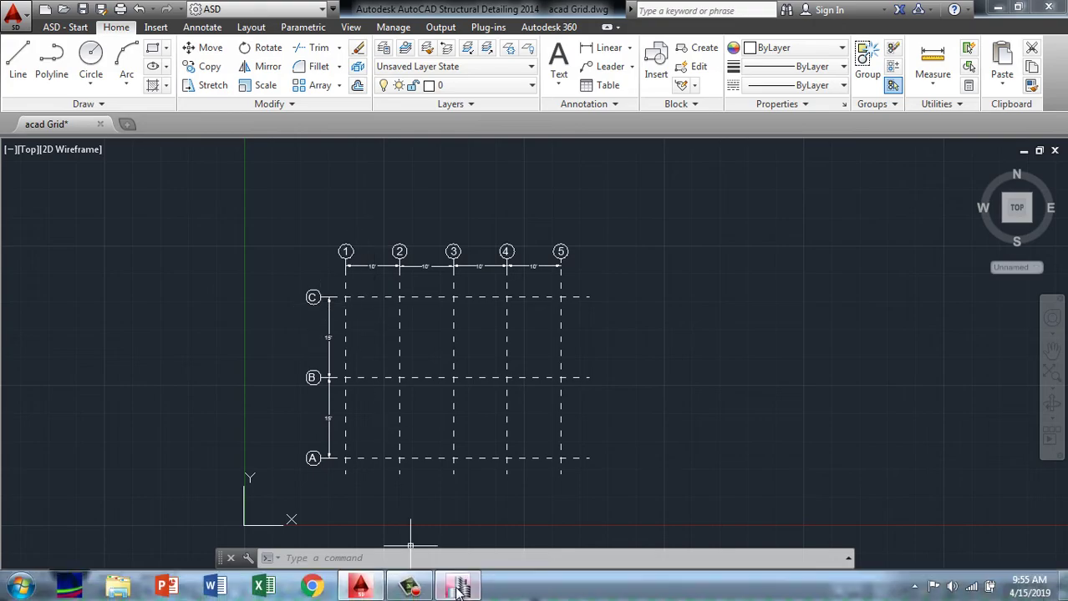
left_click(457, 588)
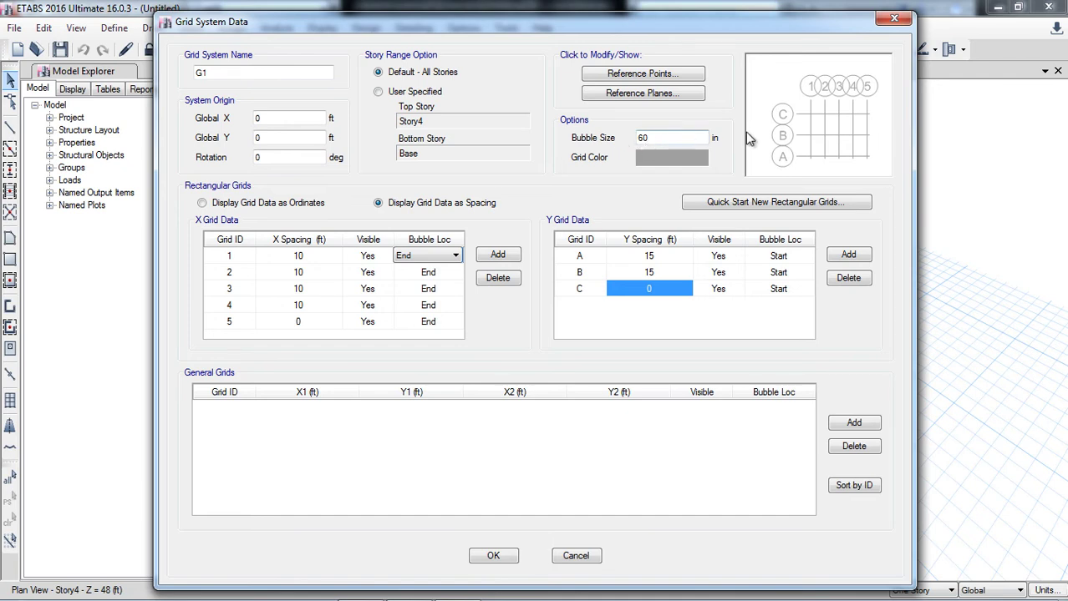
Step: Change the bubble size from 60 to 40 in and display grid data as ordinates
double_click(654, 137)
type("4")
left_click(657, 256)
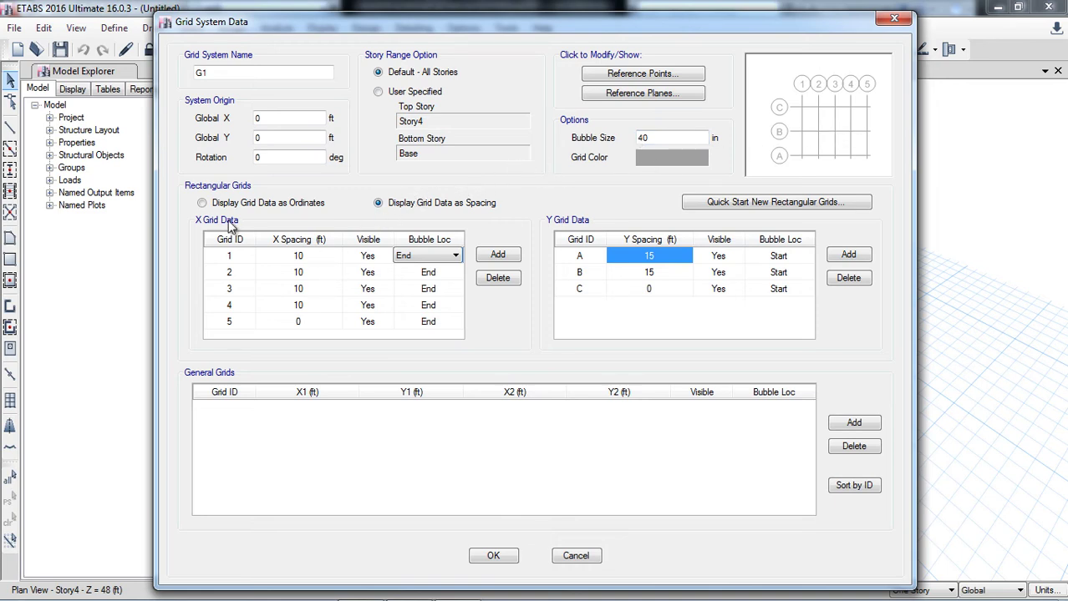
left_click(202, 203)
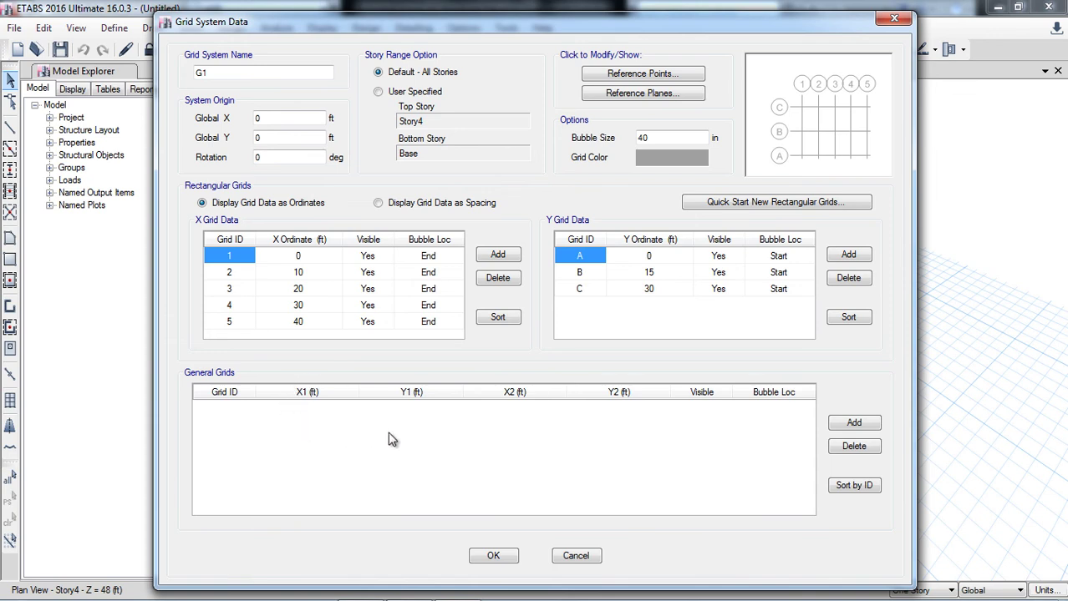
Step: Accept the G1 grid data and close the story and grid editor to apply the grid
left_click(493, 556)
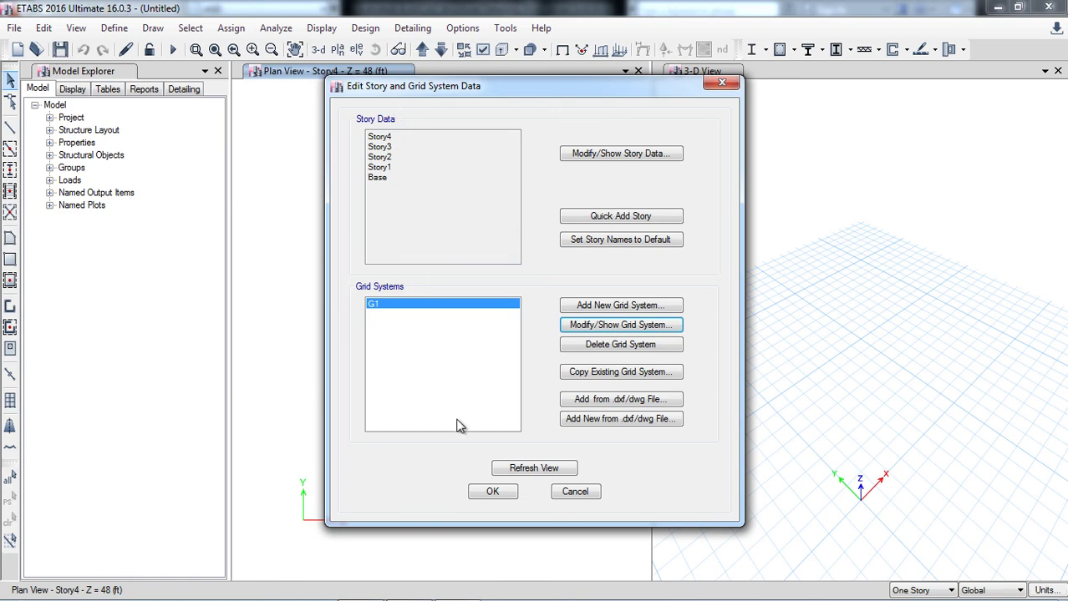
left_click(492, 492)
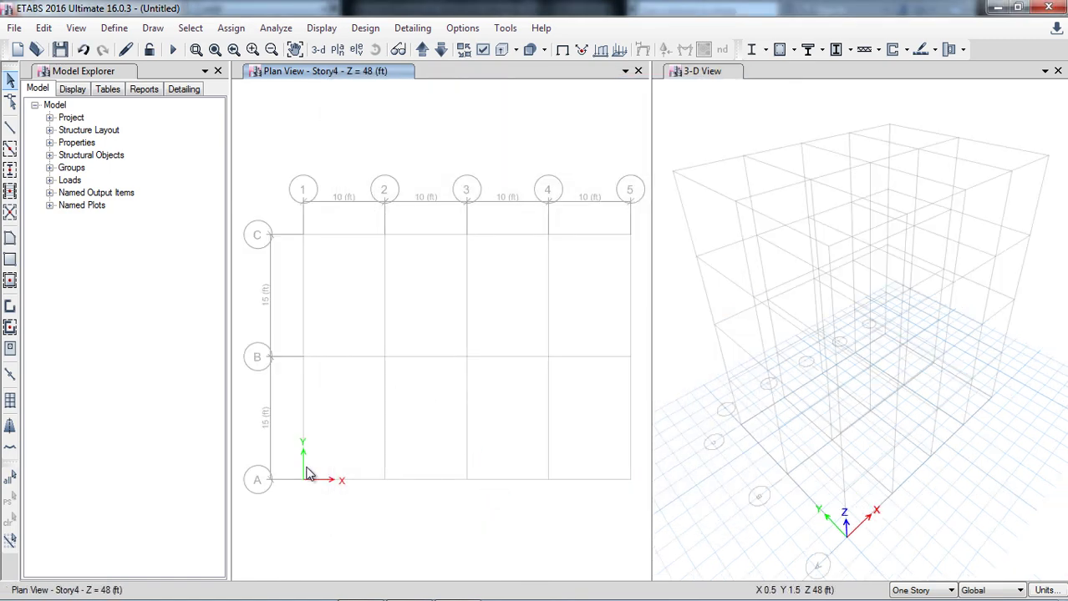